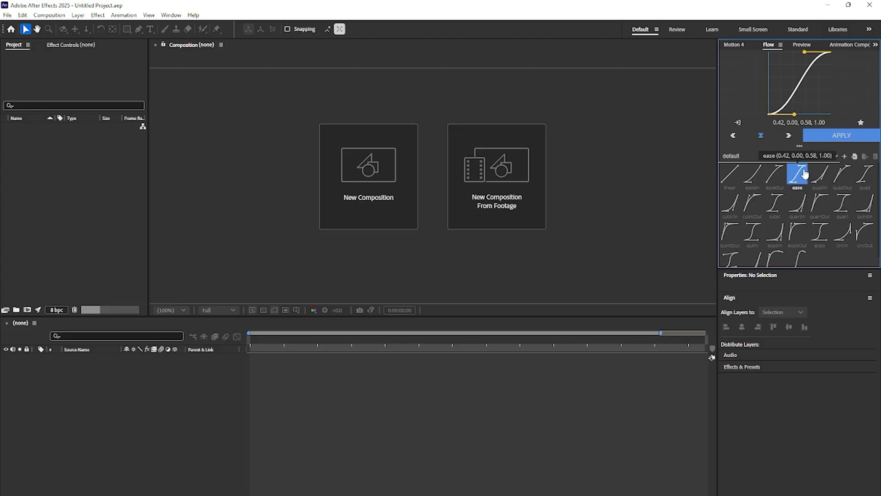
# - Minimize After Effects to reveal the YouTube channel page in the browser
pyautogui.click(829, 5)
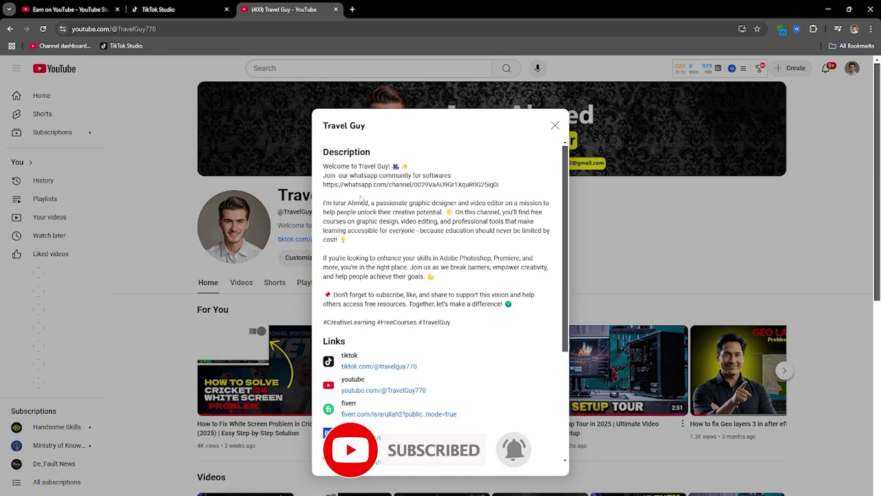
# - Highlight the WhatsApp community link in the channel description, then close the description
pyautogui.moveTo(339, 185); pyautogui.dragTo(504, 190)
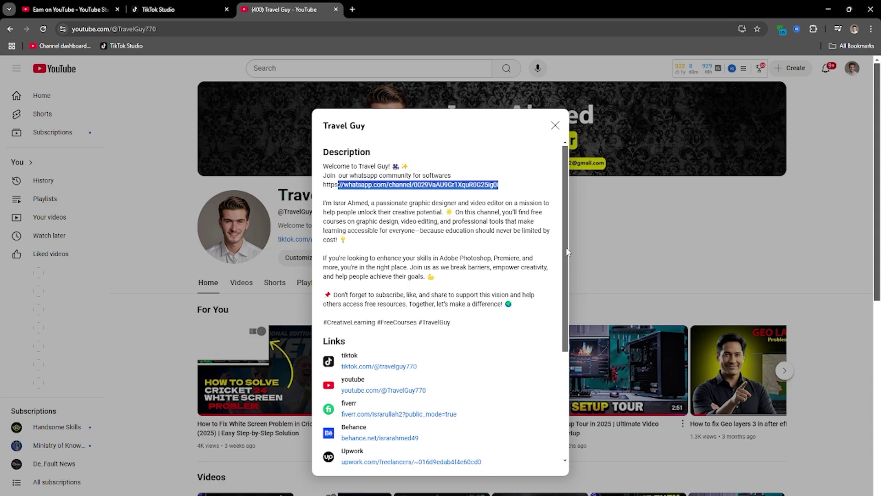
pyautogui.click(555, 125)
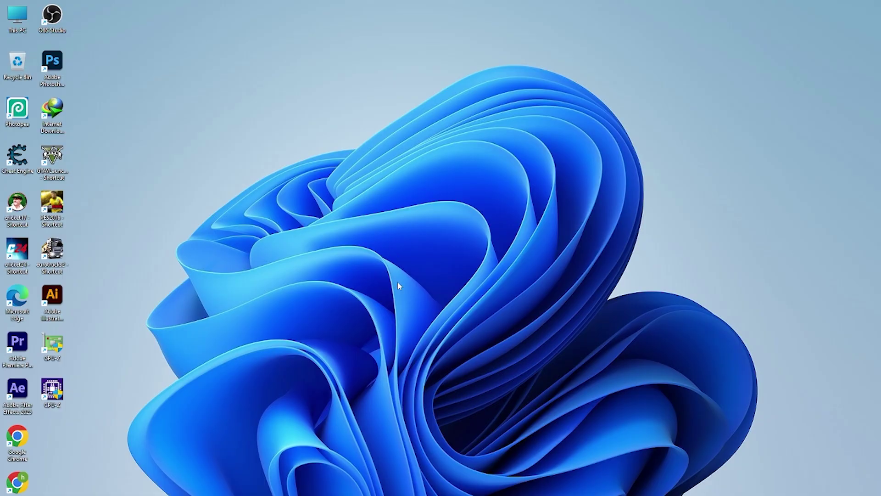
# - Open Downloads from This PC and select the Aescripts Flow 1.5.1 for After Effects [FileCR] archive
pyautogui.doubleClick(11, 24)
pyautogui.click(637, 169)
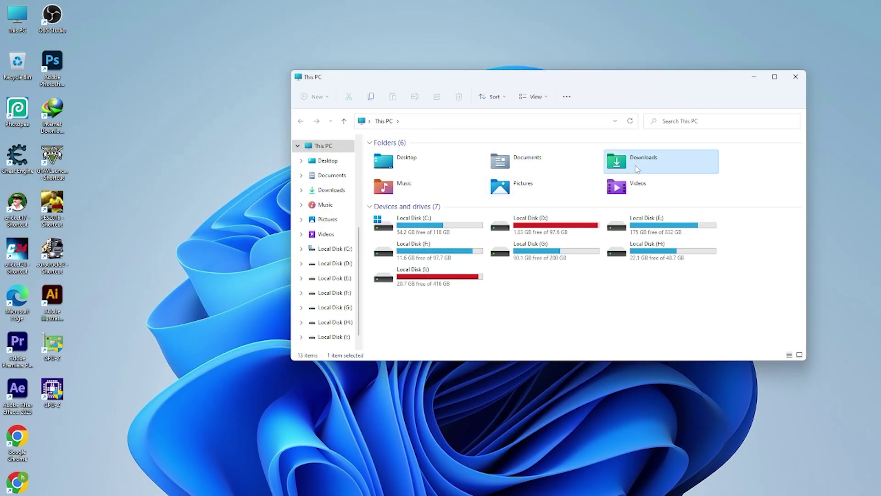
pyautogui.doubleClick(637, 169)
pyautogui.scroll(-10, 596, 220)
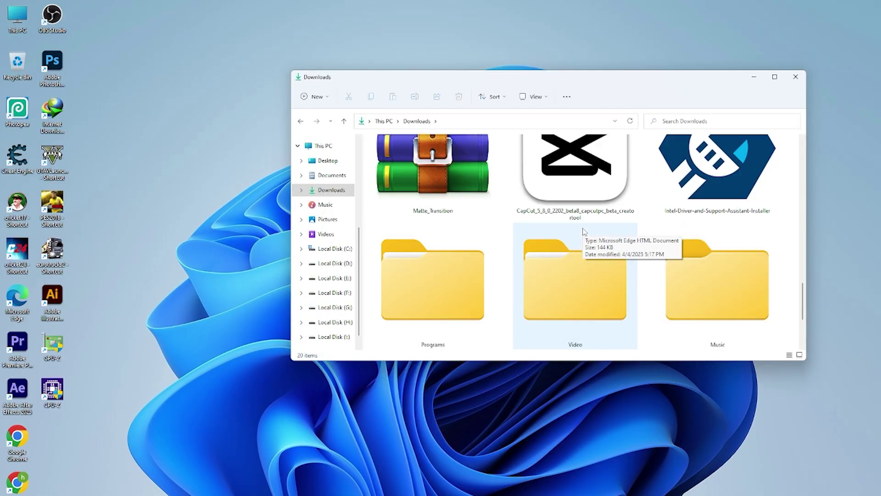
pyautogui.scroll(1, 584, 231)
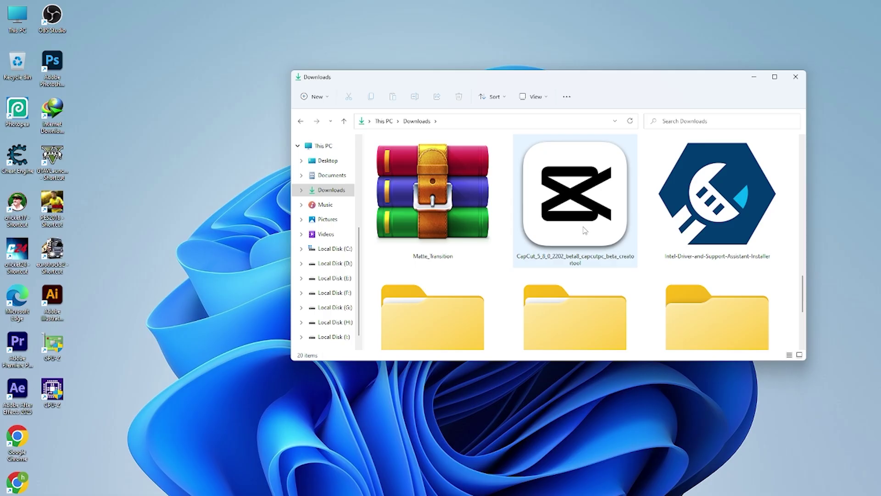
pyautogui.scroll(-3, 503, 305)
pyautogui.scroll(7, 505, 305)
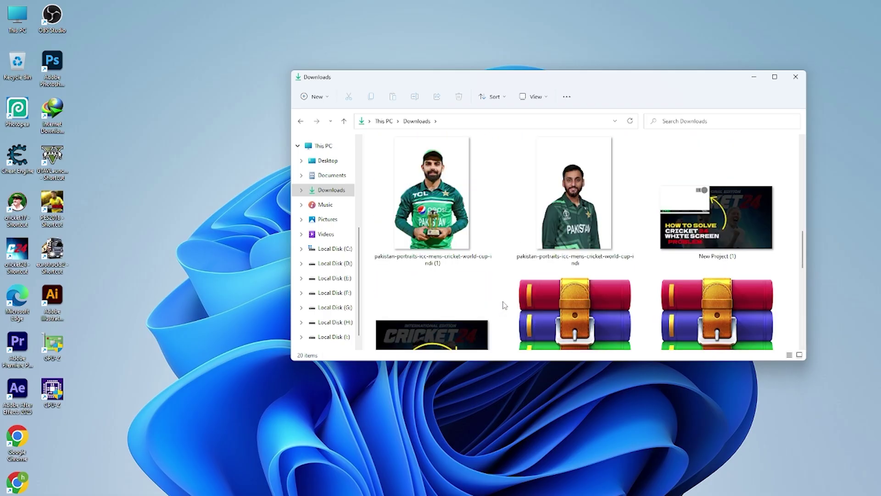
pyautogui.scroll(-1, 507, 306)
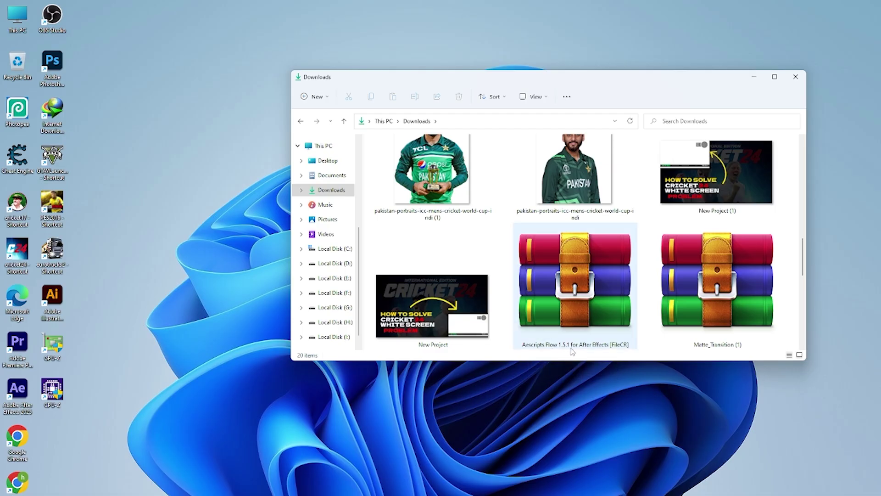
pyautogui.click(595, 325)
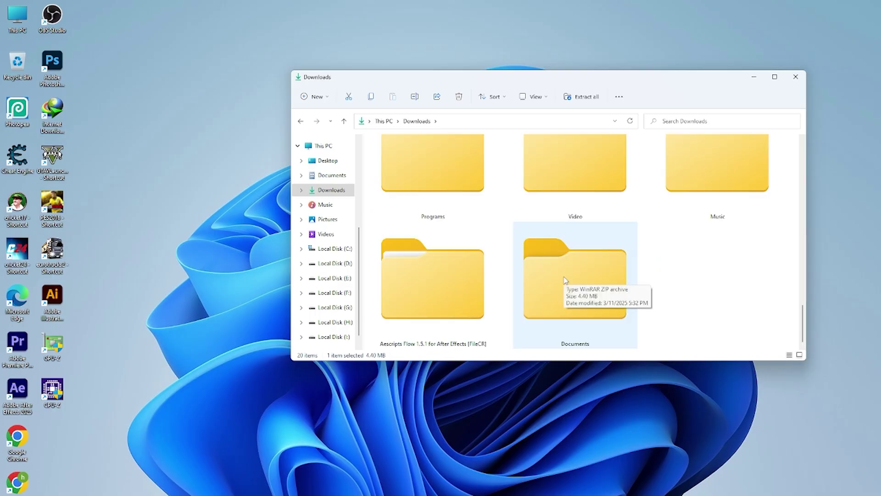
# - Check the Flow archive's WinRAR extract options, then select the extracted Aescripts Flow folder
pyautogui.rightClick(461, 288)
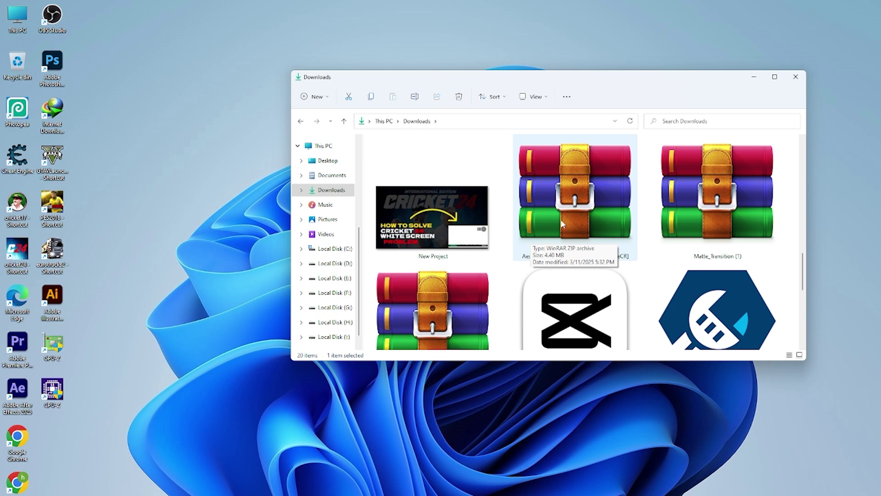
pyautogui.click(560, 219)
pyautogui.rightClick(560, 219)
pyautogui.moveTo(643, 342)
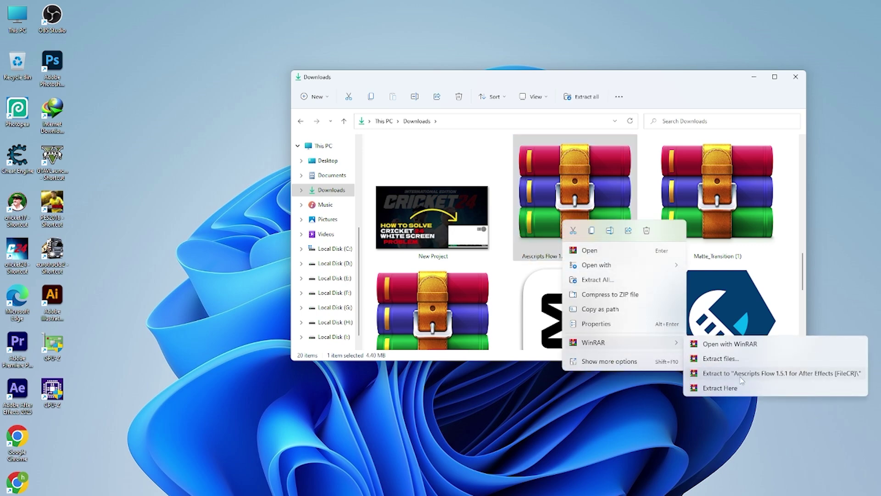
pyautogui.scroll(-10, 744, 265)
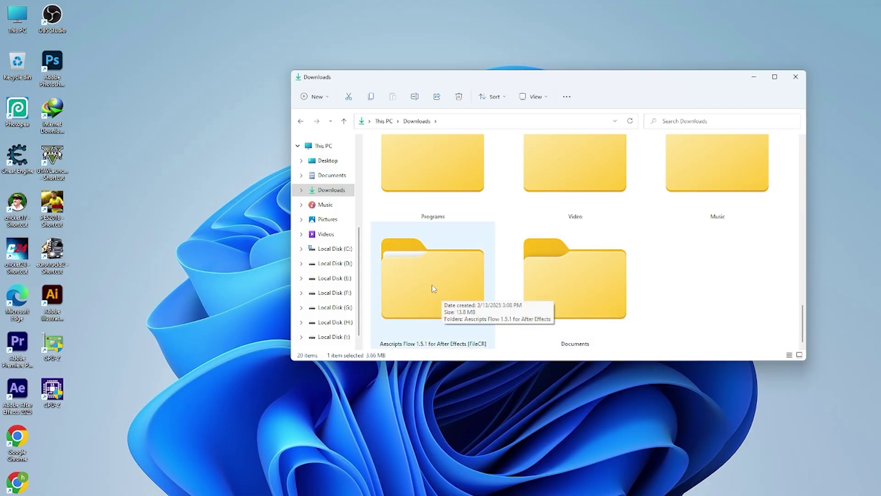
pyautogui.click(423, 274)
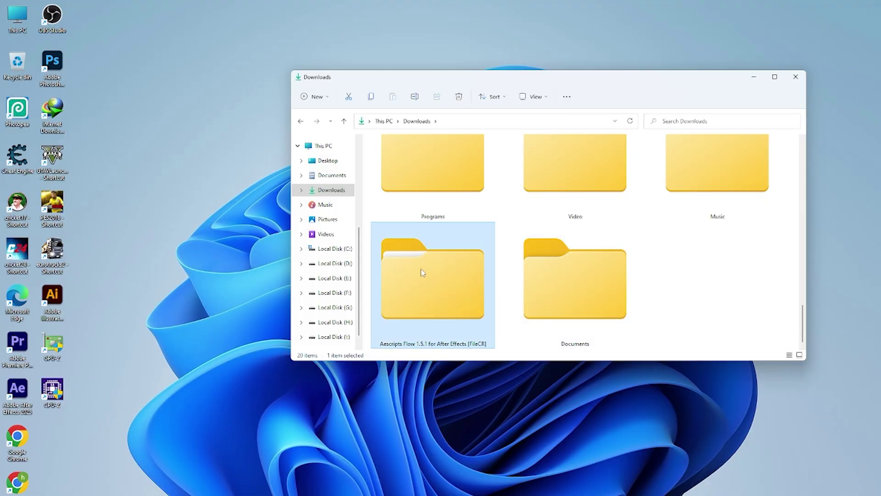
# - Browse into Aescripts Flow down to flow-v1.5.1, inspect its nine plugin files, and go back
pyautogui.doubleClick(420, 269)
pyautogui.click(399, 155)
pyautogui.doubleClick(399, 155)
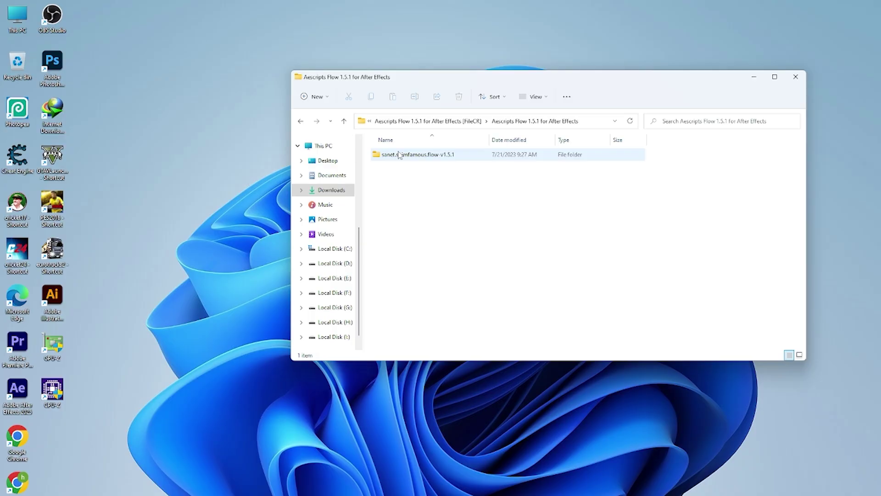
pyautogui.doubleClick(399, 155)
pyautogui.doubleClick(401, 156)
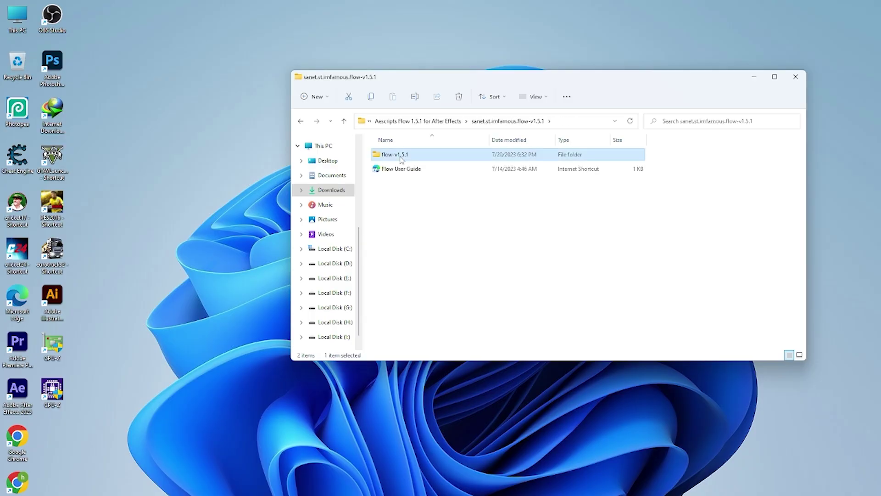
pyautogui.moveTo(431, 313); pyautogui.dragTo(451, 164)
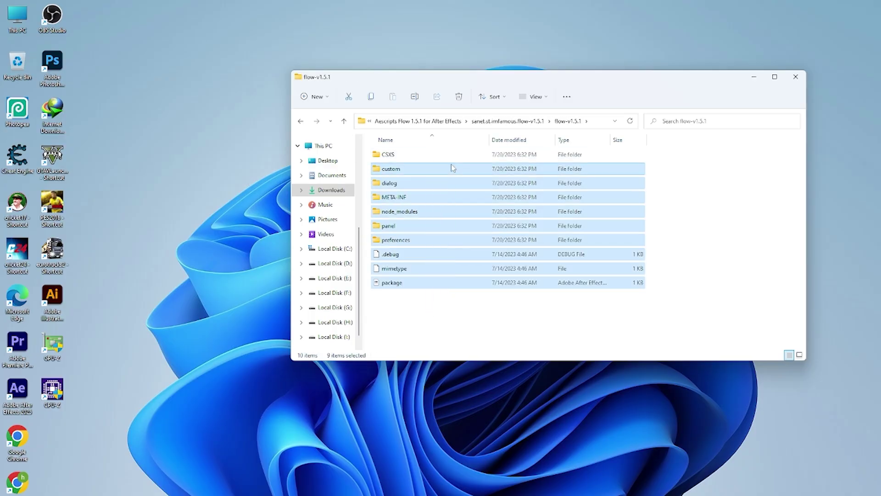
pyautogui.click(301, 121)
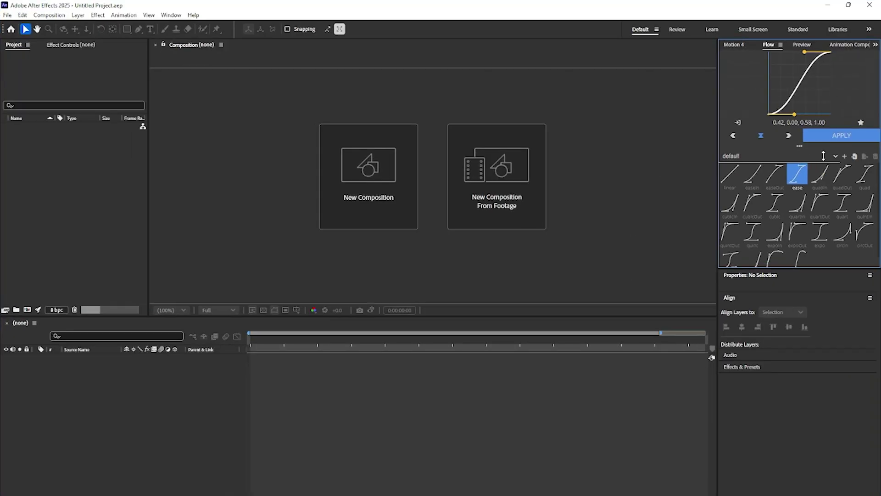
# - Copy the flow-v1.5.1 folder via Show more options
pyautogui.click(836, 8)
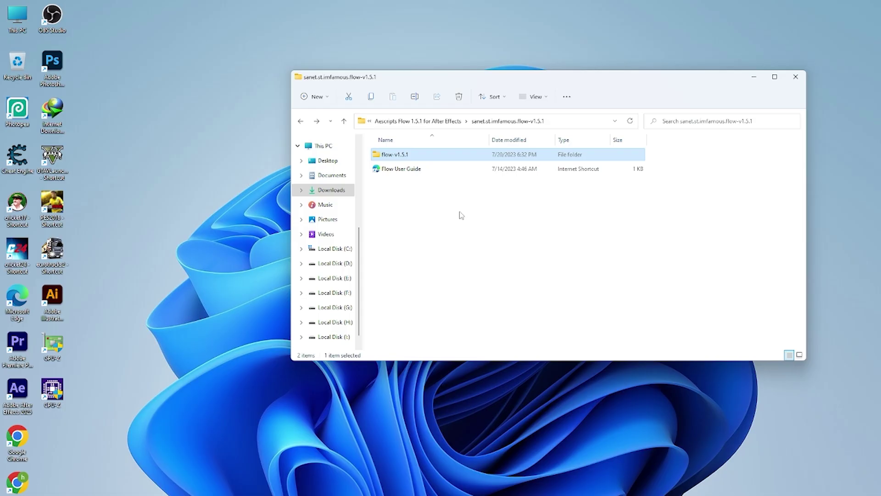
pyautogui.rightClick(399, 153)
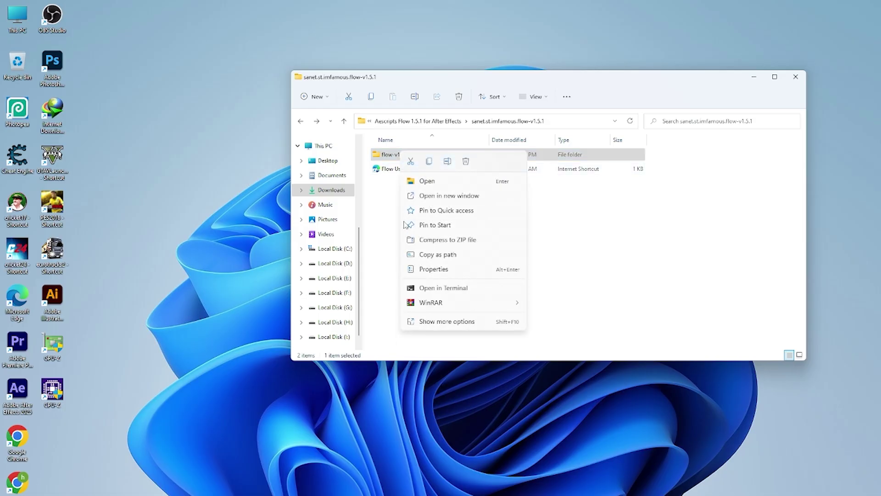
pyautogui.click(457, 321)
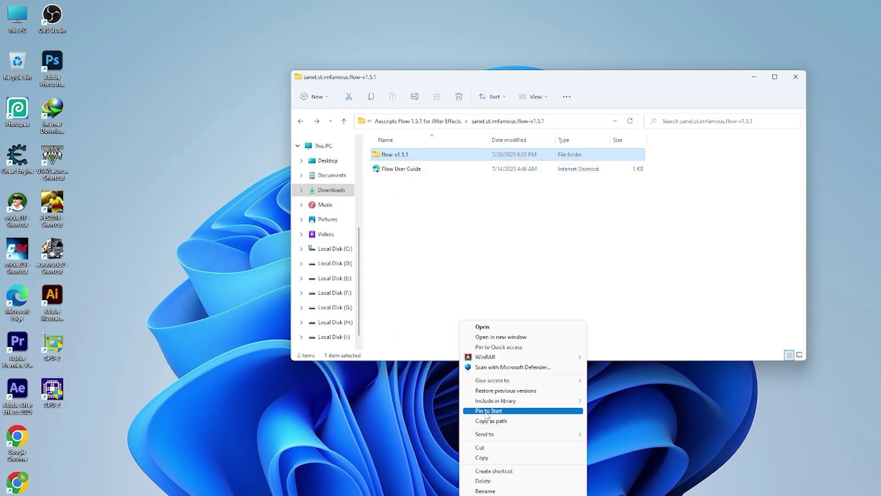
pyautogui.click(494, 458)
pyautogui.click(418, 222)
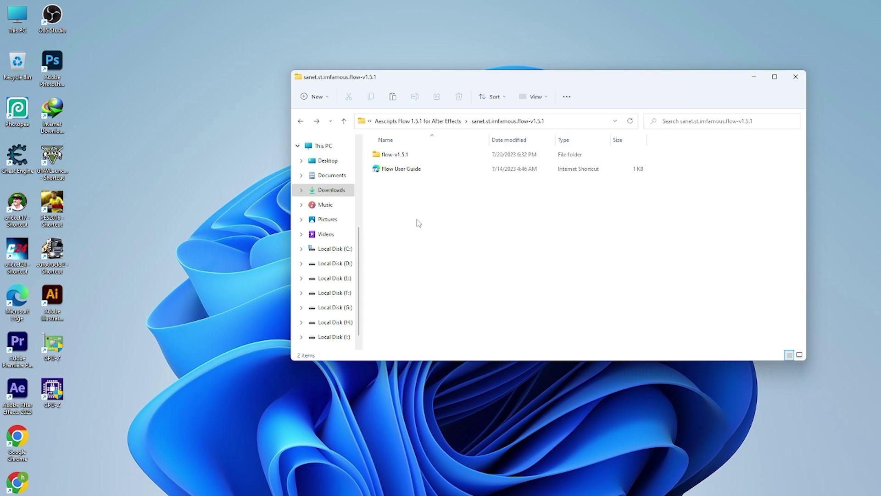
# - Navigate to C:\Program Files (x86)\Common Files\Adobe\CEP\extensions
pyautogui.click(340, 249)
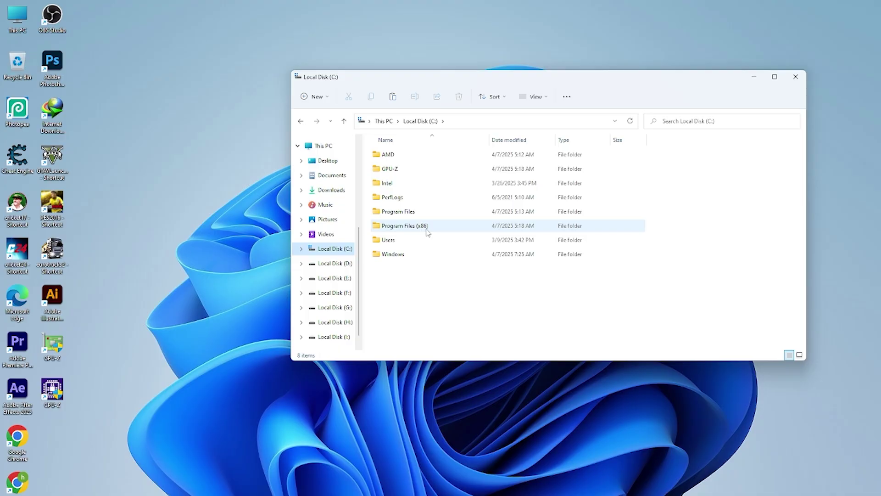
pyautogui.moveTo(418, 234)
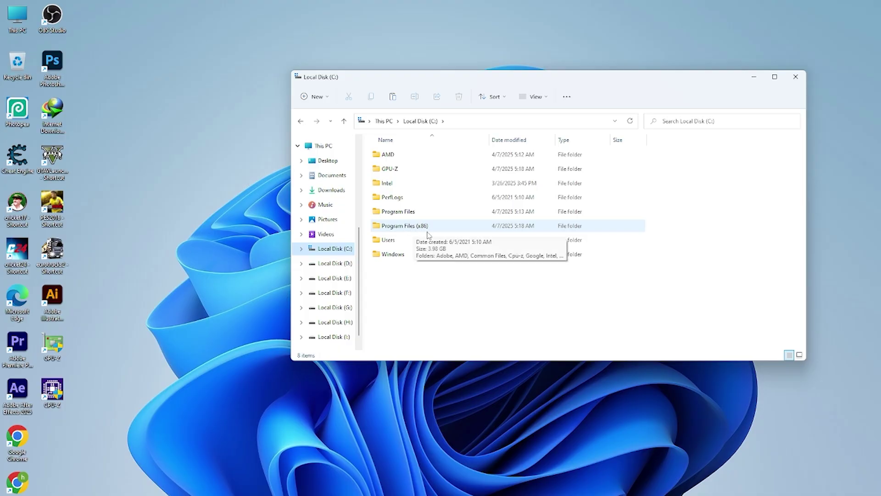
pyautogui.doubleClick(430, 229)
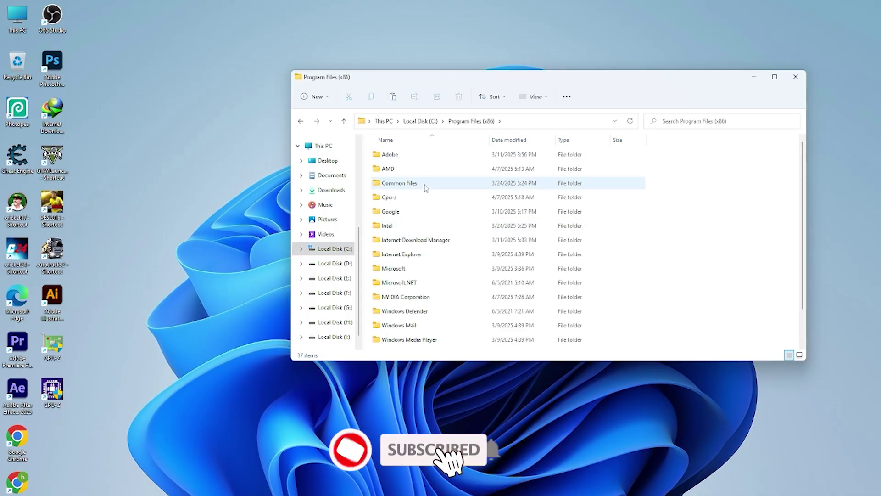
pyautogui.doubleClick(423, 183)
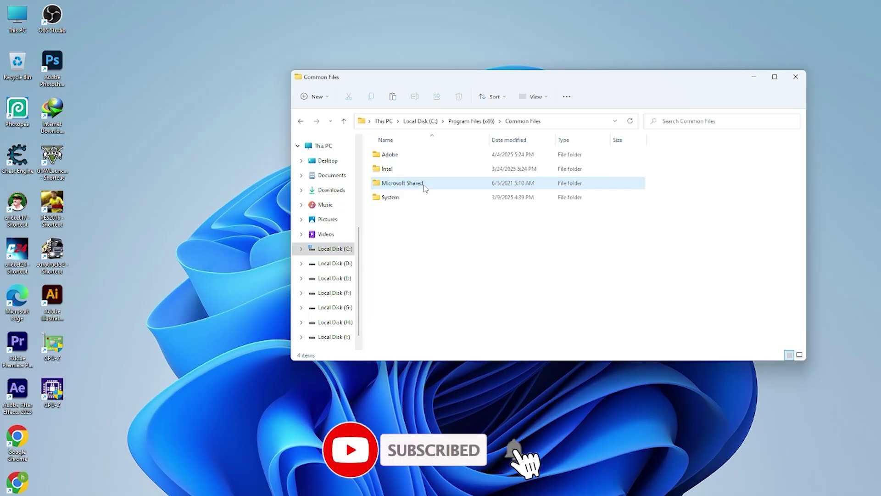
pyautogui.click(430, 156)
pyautogui.doubleClick(431, 160)
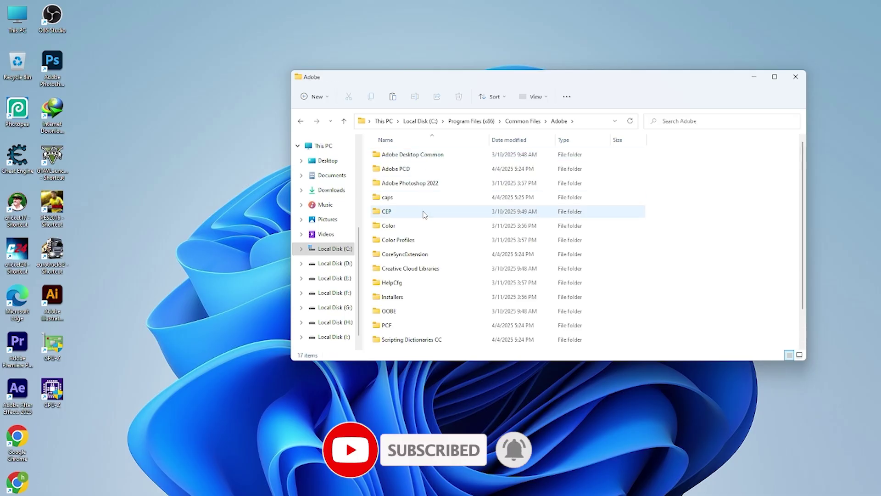
pyautogui.doubleClick(422, 212)
pyautogui.doubleClick(427, 159)
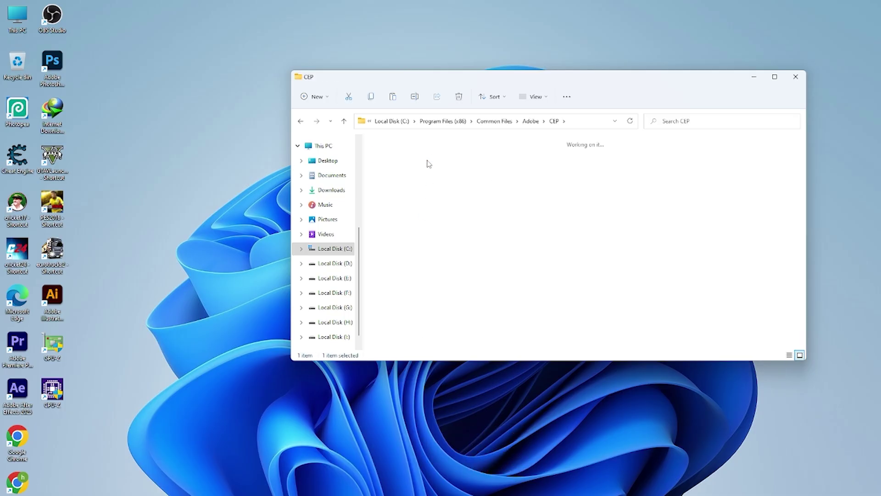
# - Bring up the extensions folder's full right-click options for pasting, then close the menu
pyautogui.rightClick(513, 224)
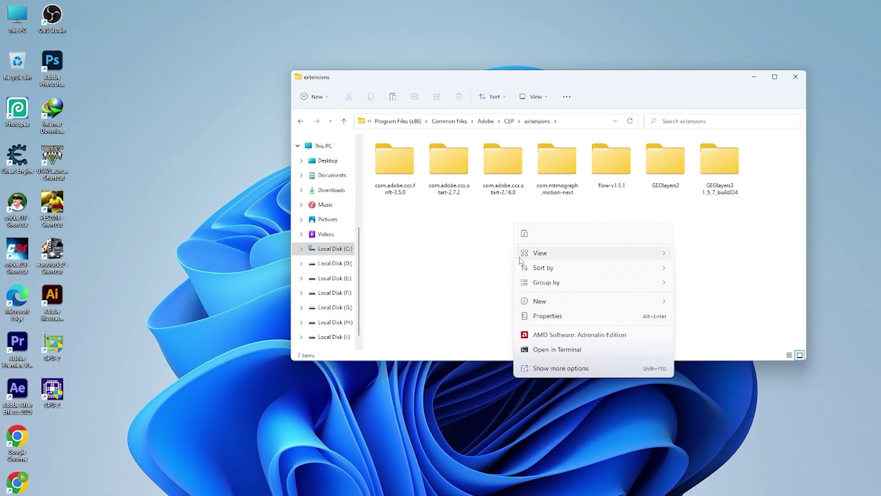
pyautogui.click(535, 369)
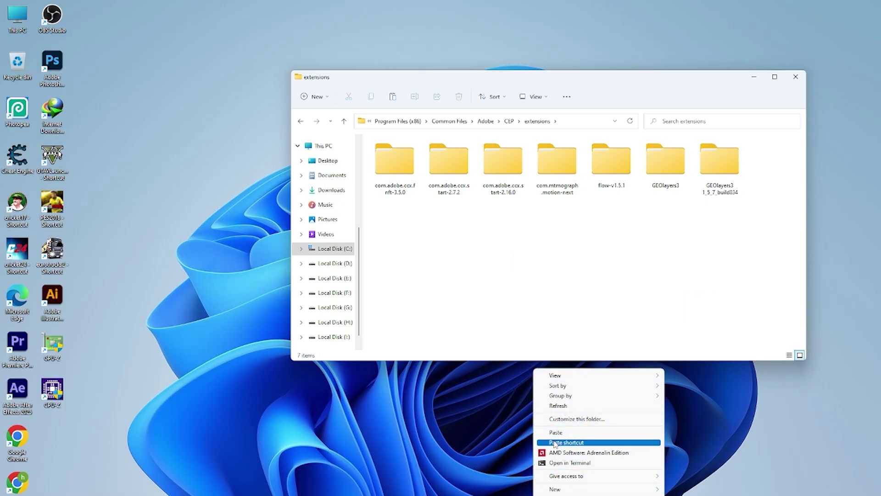
pyautogui.click(521, 238)
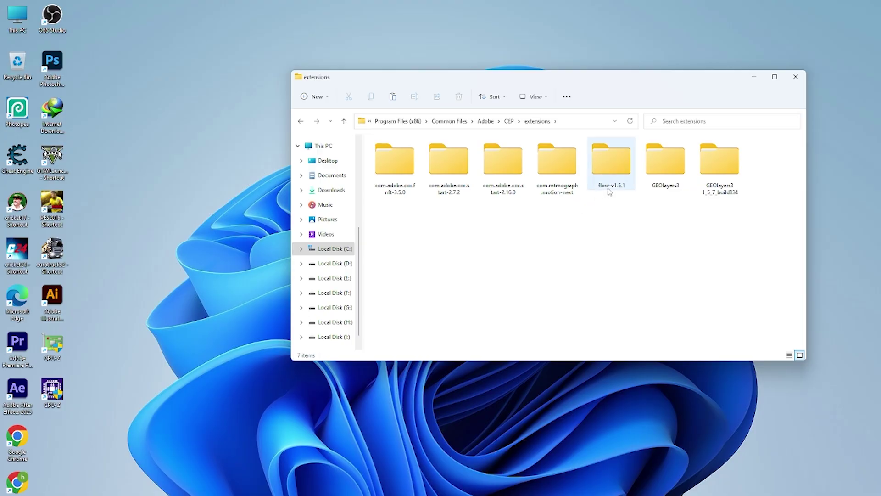
pyautogui.moveTo(610, 191)
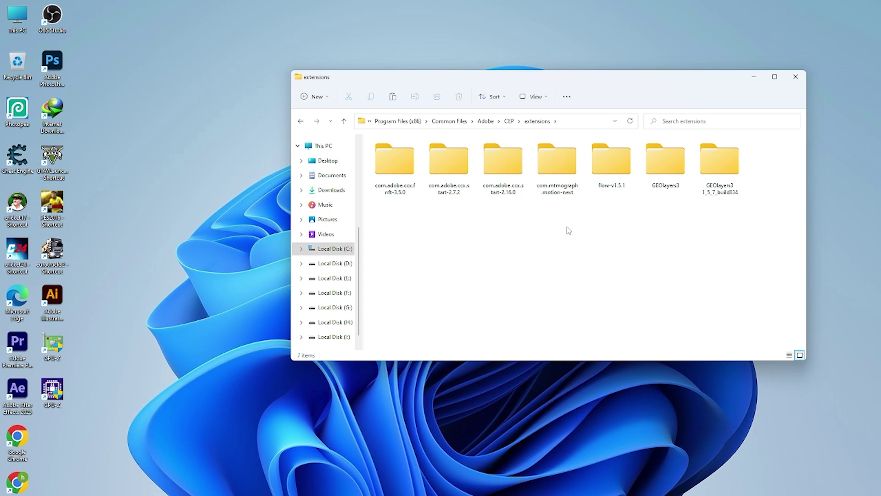
# - Close the CEP extensions folder window to return to After Effects
pyautogui.click(795, 76)
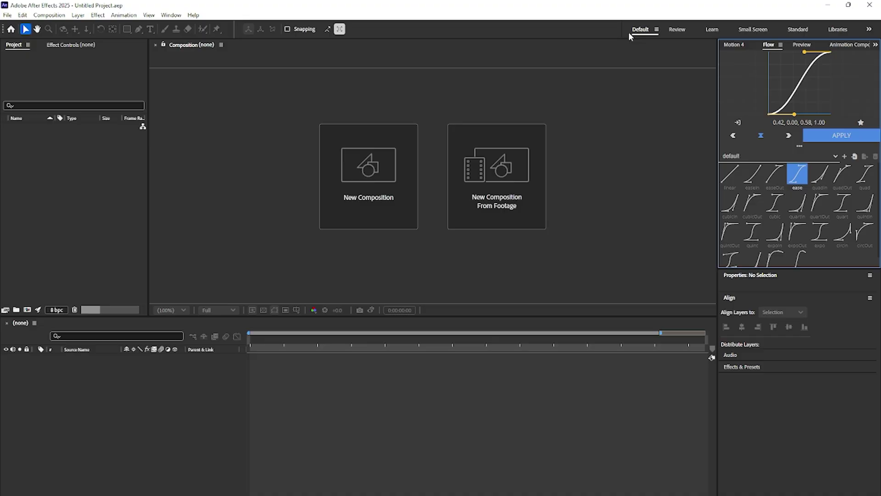
# - In Preferences > Scripting & Expressions, confirm Allow Scripts to Write Files and Access Network is enabled
pyautogui.click(22, 14)
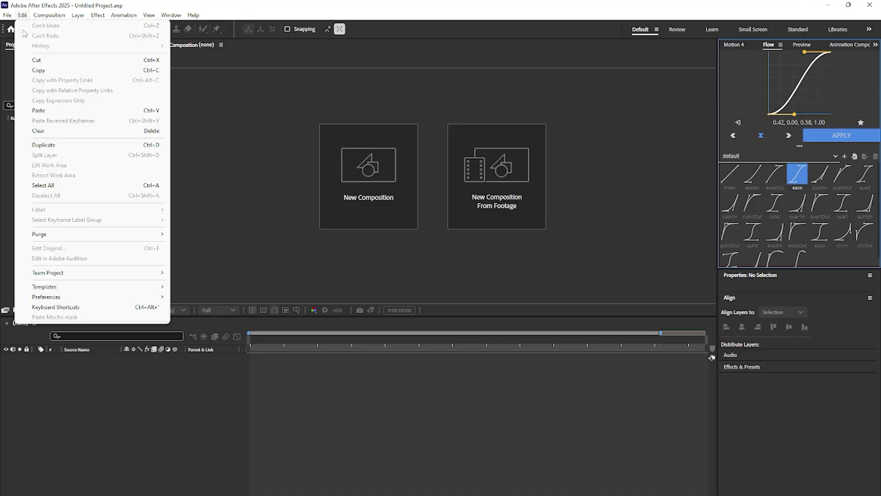
pyautogui.moveTo(101, 298)
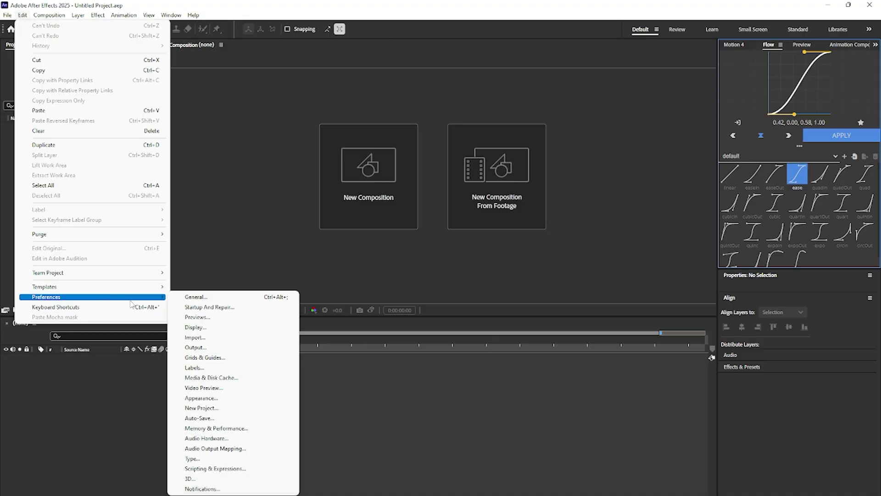
pyautogui.click(200, 298)
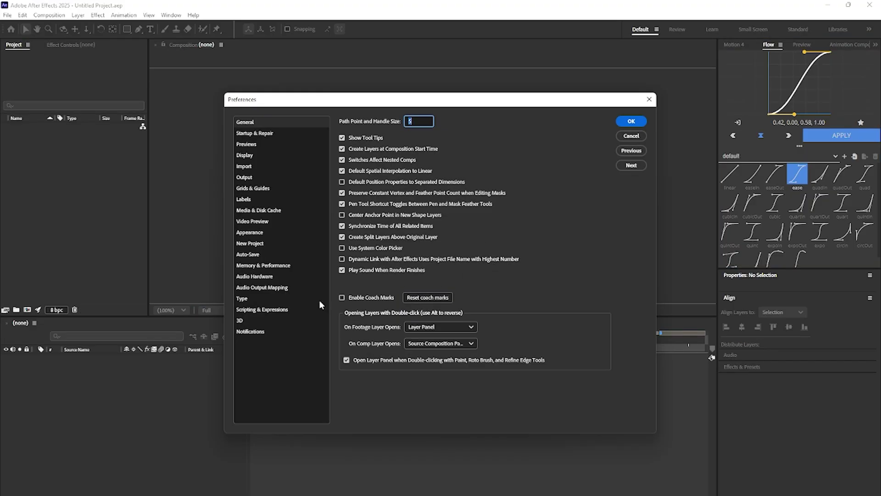
pyautogui.click(260, 309)
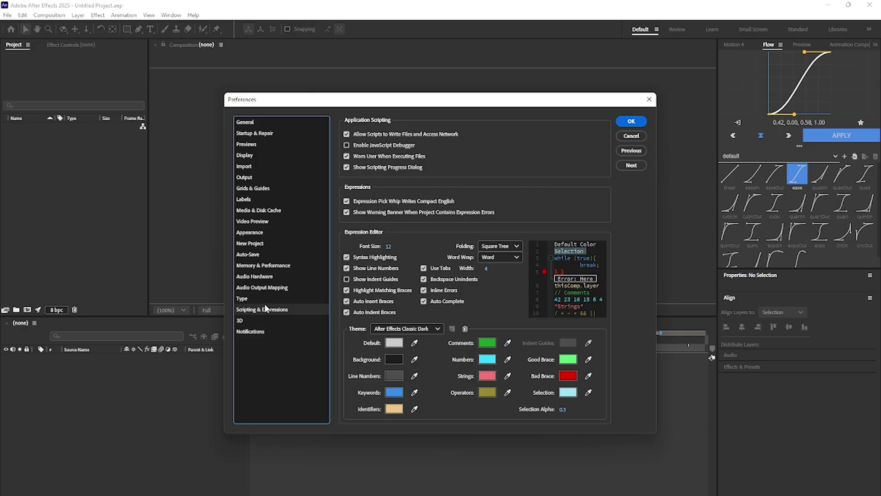
pyautogui.click(631, 122)
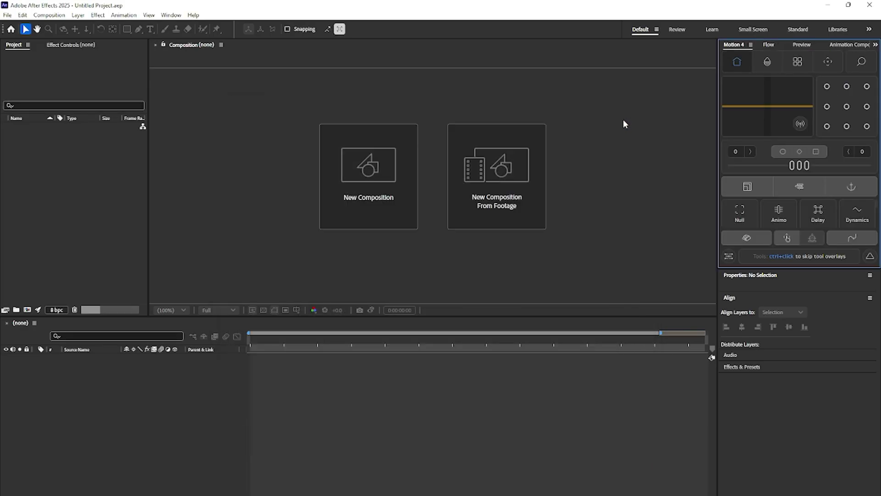
# - Open Window > Extensions > Flow and bring the Flow panel to the front
pyautogui.click(168, 17)
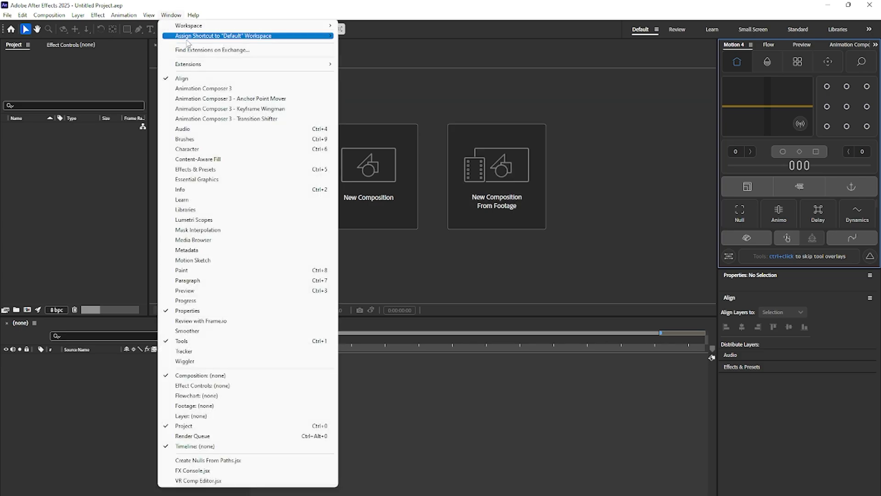
pyautogui.moveTo(203, 63)
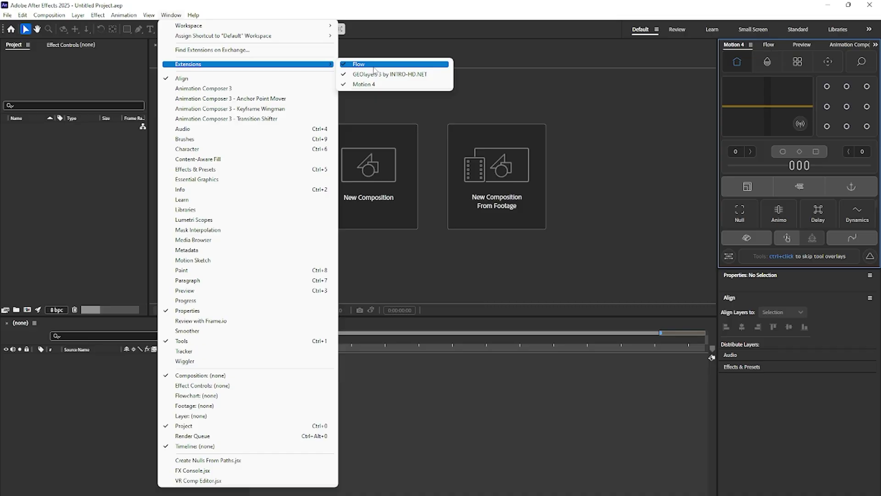
pyautogui.click(653, 120)
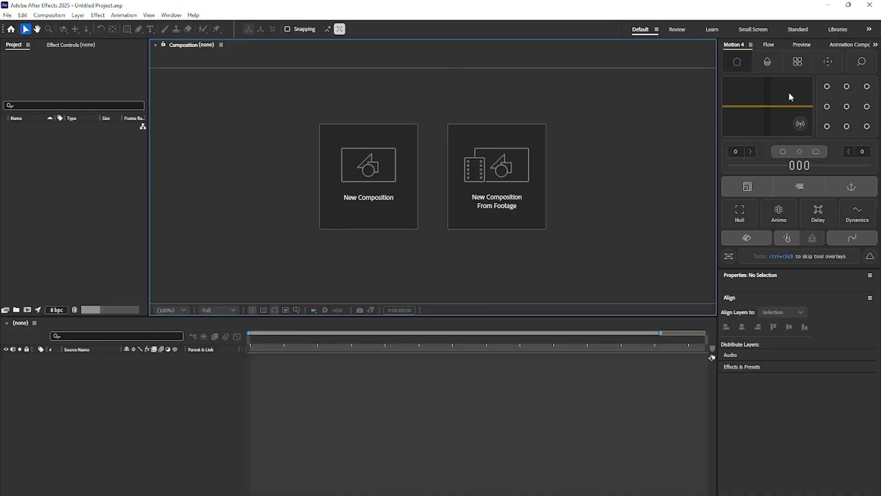
pyautogui.click(768, 45)
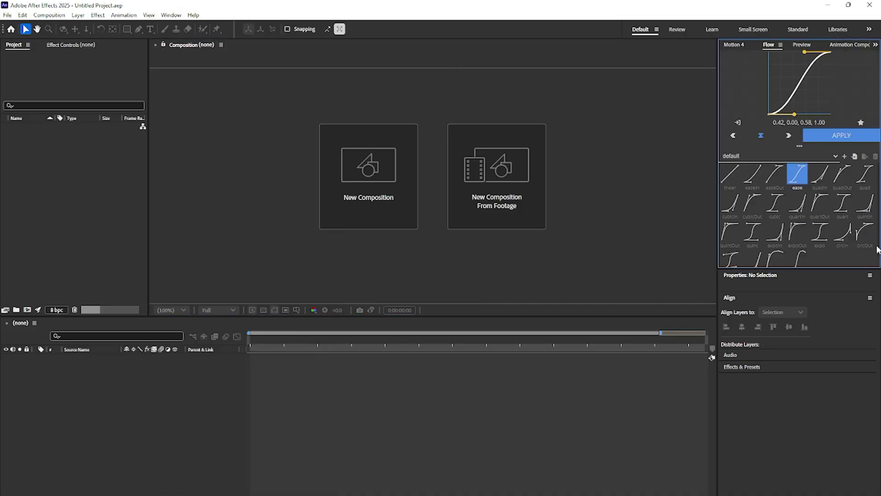
pyautogui.click(70, 174)
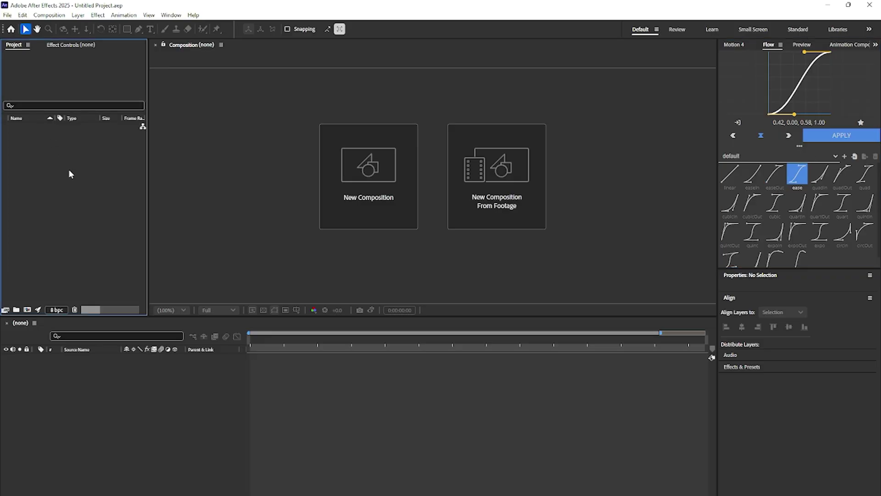
# - Create Comp 1 at 1920×1080, 30 fps, 30 s duration
pyautogui.click(364, 201)
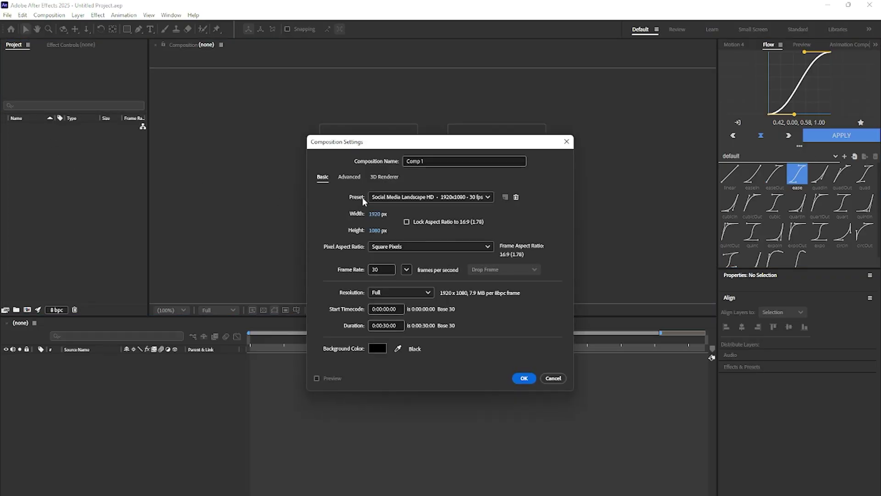
pyautogui.click(523, 377)
pyautogui.scroll(-4, 409, 202)
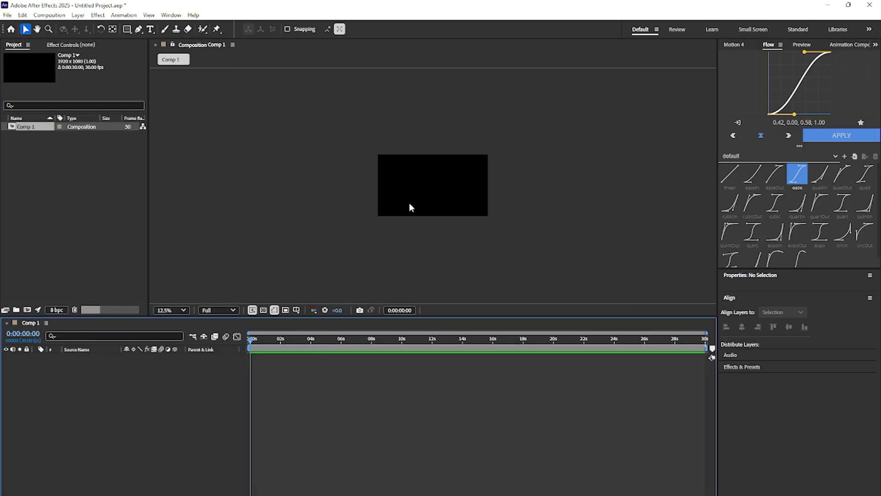
pyautogui.click(53, 166)
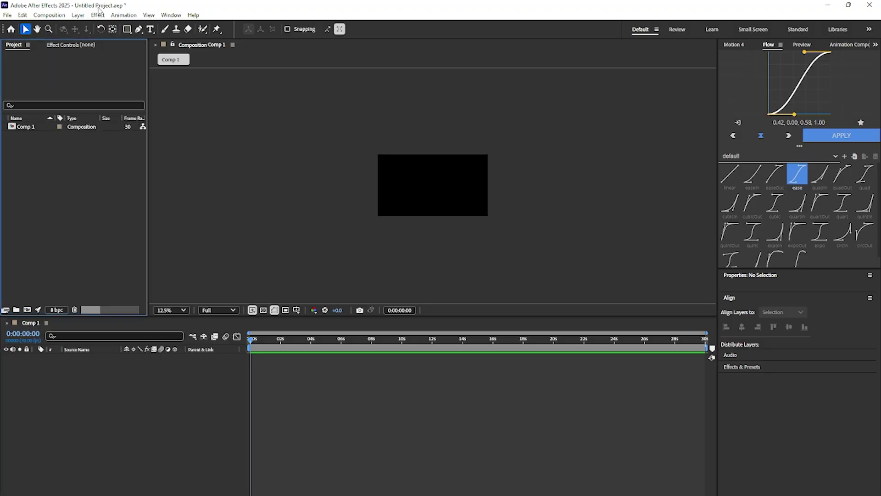
# - Add a white 'Travel guy' text layer in Impact and scale it up to about 597%
pyautogui.click(150, 29)
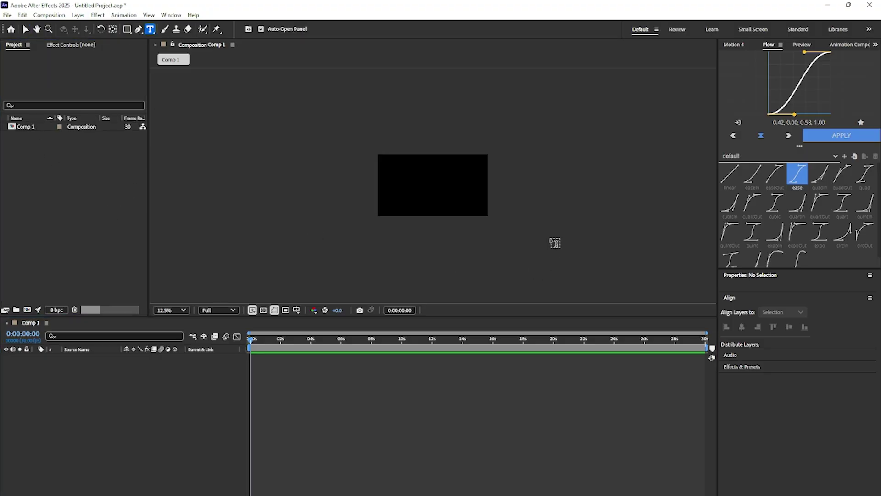
pyautogui.click(431, 179)
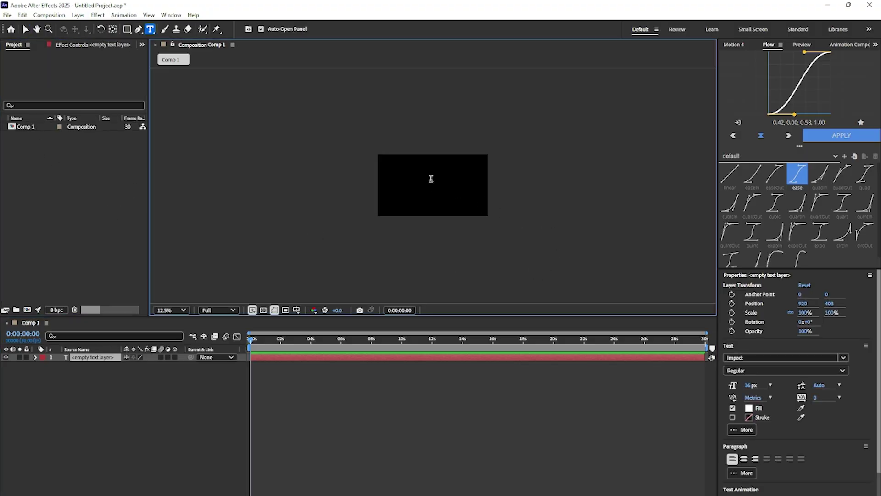
pyautogui.write('Travel guy')
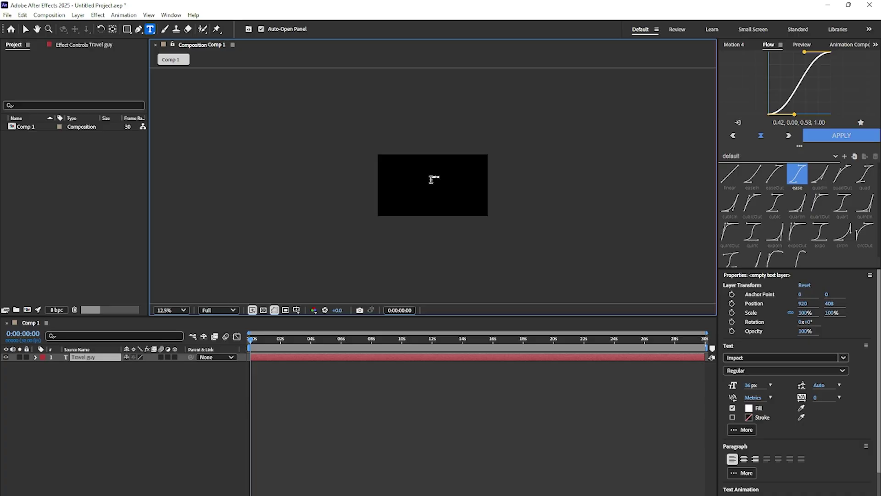
pyautogui.click(25, 29)
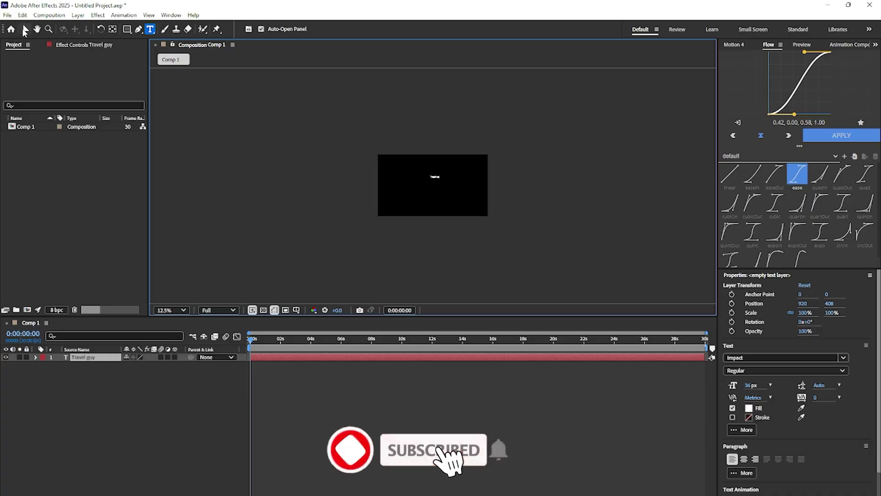
pyautogui.scroll(2, 451, 185)
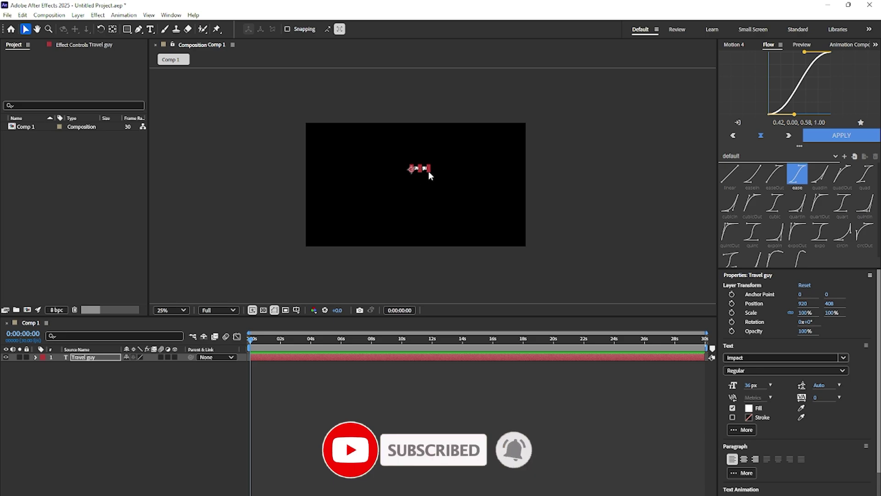
pyautogui.click(429, 171)
pyautogui.moveTo(431, 172); pyautogui.dragTo(464, 174)
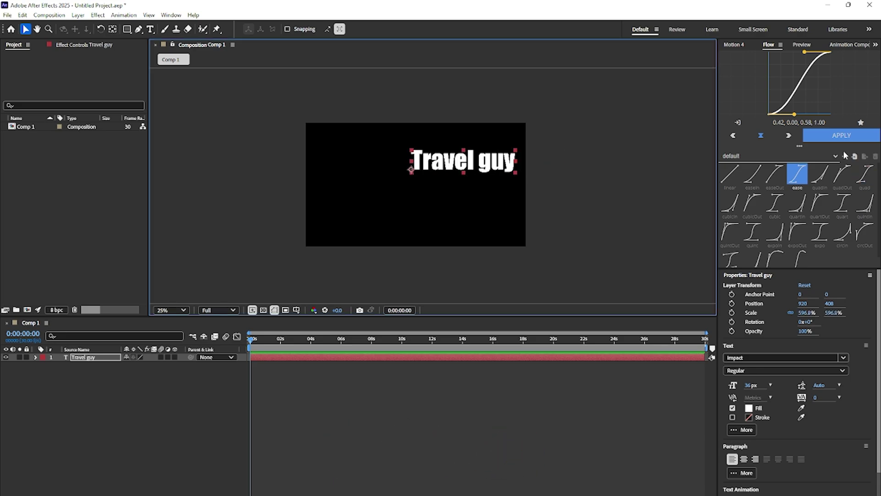
# - Centre the Travel guy anchor point on its text with Motion 4's centre-anchor button
pyautogui.click(732, 45)
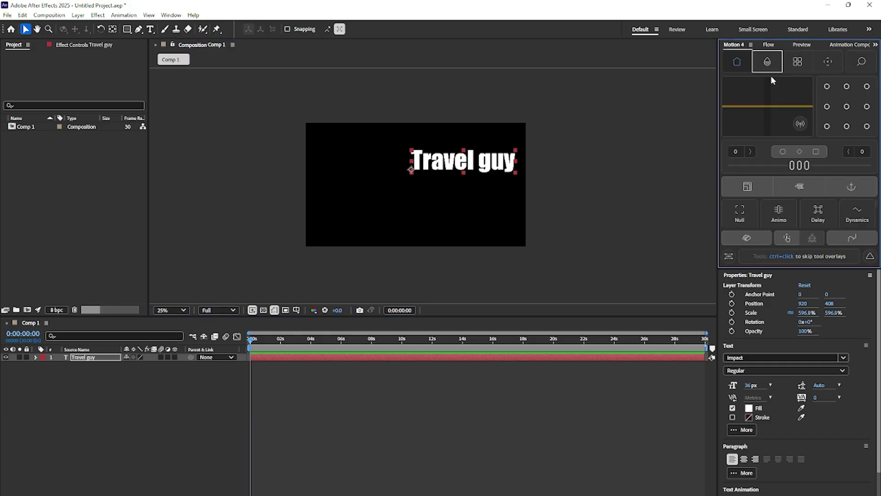
pyautogui.click(845, 107)
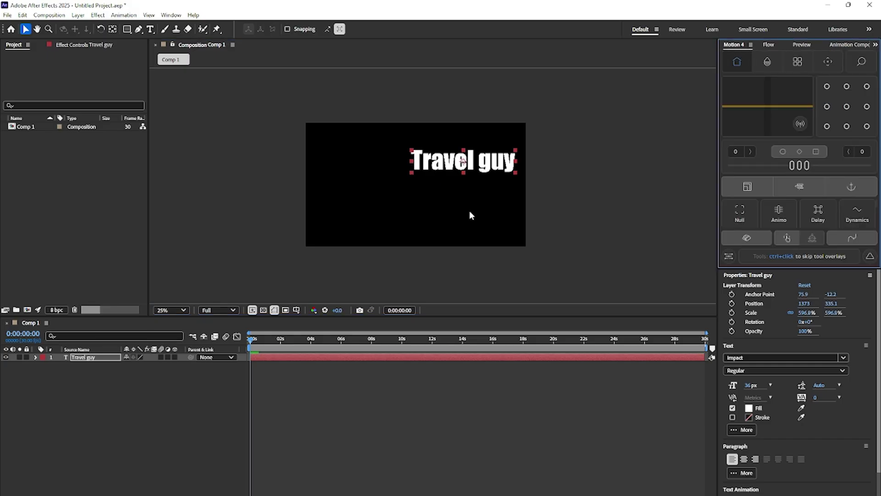
pyautogui.click(769, 45)
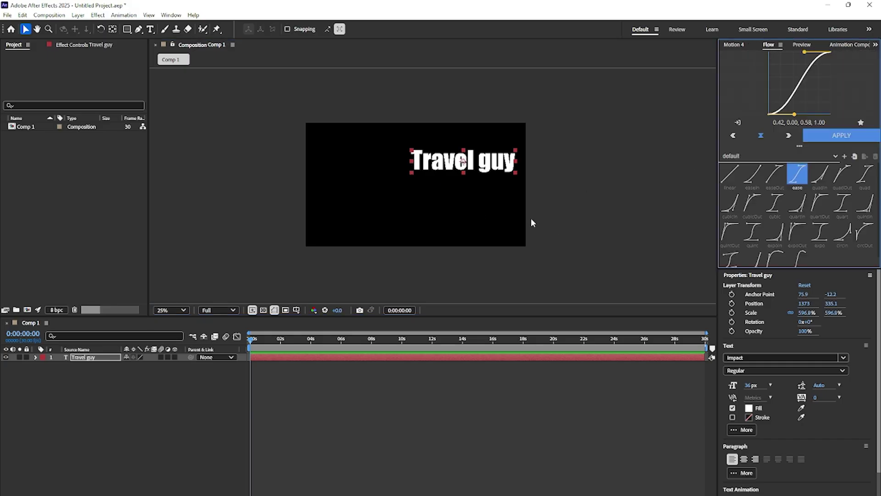
# - Move the text near the frame centre (1033, 483.1), set preview resolution to Quarter, and reselect the layer
pyautogui.moveTo(500, 162); pyautogui.dragTo(458, 180)
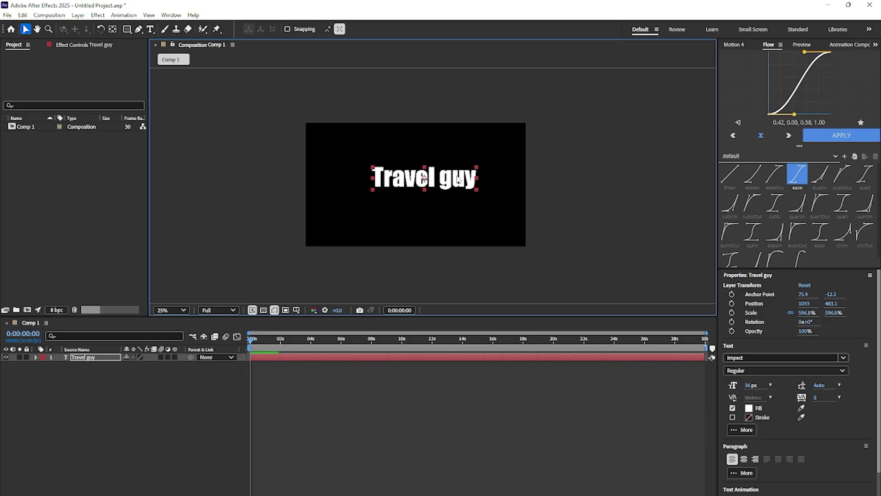
pyautogui.click(231, 310)
pyautogui.click(224, 373)
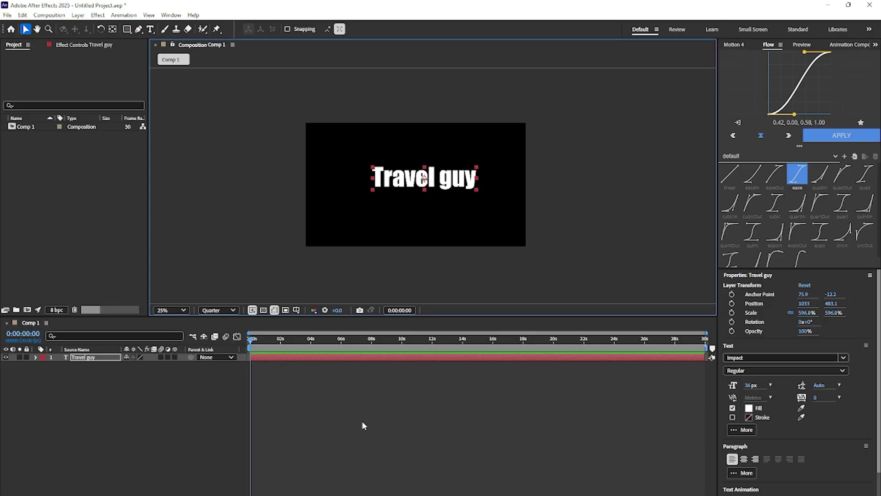
pyautogui.moveTo(346, 412); pyautogui.dragTo(294, 347)
pyautogui.moveTo(76, 394); pyautogui.dragTo(113, 359)
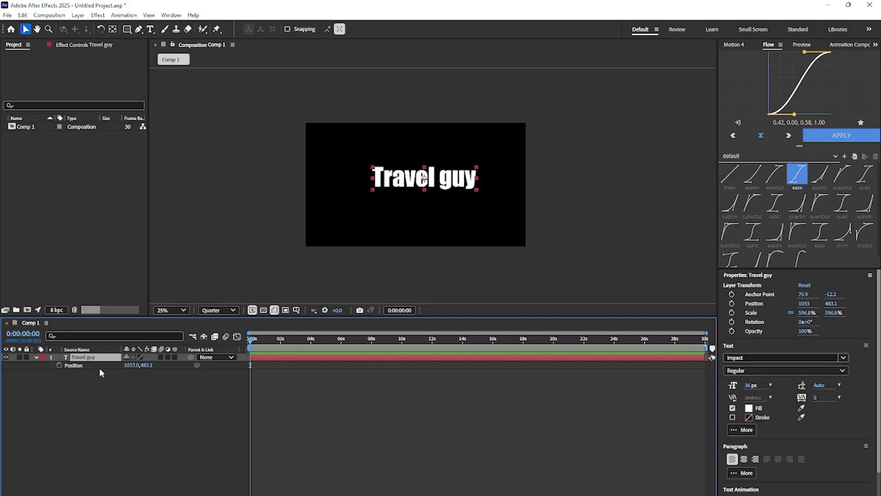
# - Keyframe Position: centred at about 0.8s, starting below the frame at Y 1414.1 at 0s
pyautogui.click(59, 365)
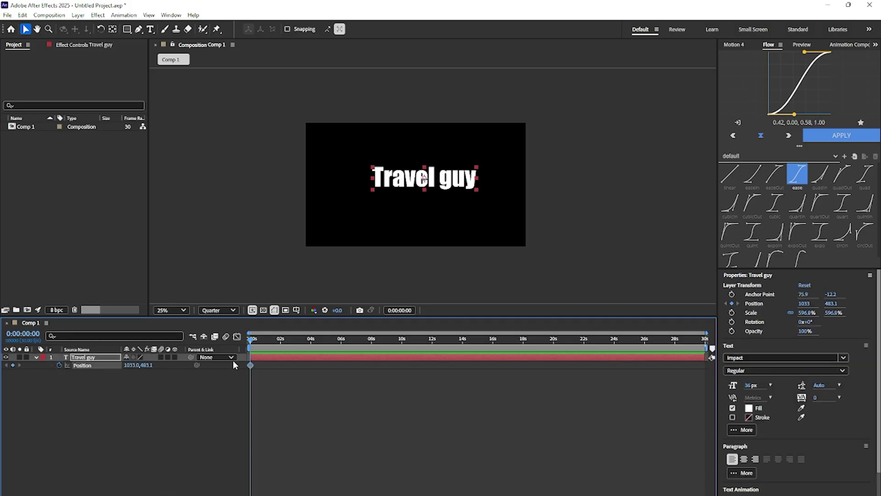
pyautogui.moveTo(249, 365); pyautogui.dragTo(262, 365)
pyautogui.moveTo(145, 368); pyautogui.dragTo(581, 365)
# - Ease both Position keyframes with Flow's quartIn curve and preview the animation
pyautogui.click(820, 204)
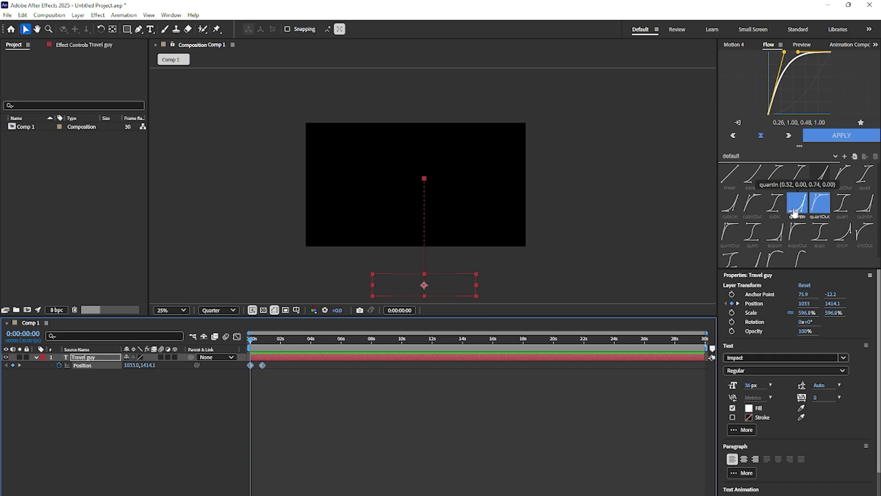
pyautogui.click(795, 209)
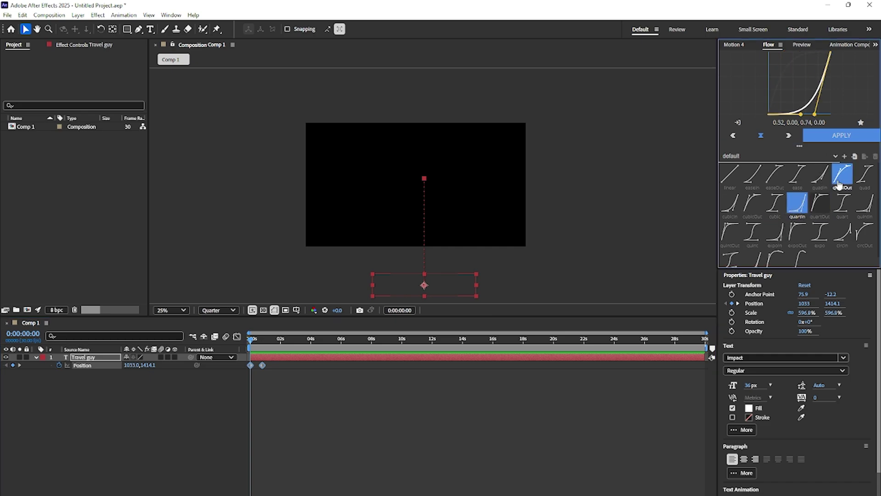
pyautogui.click(831, 137)
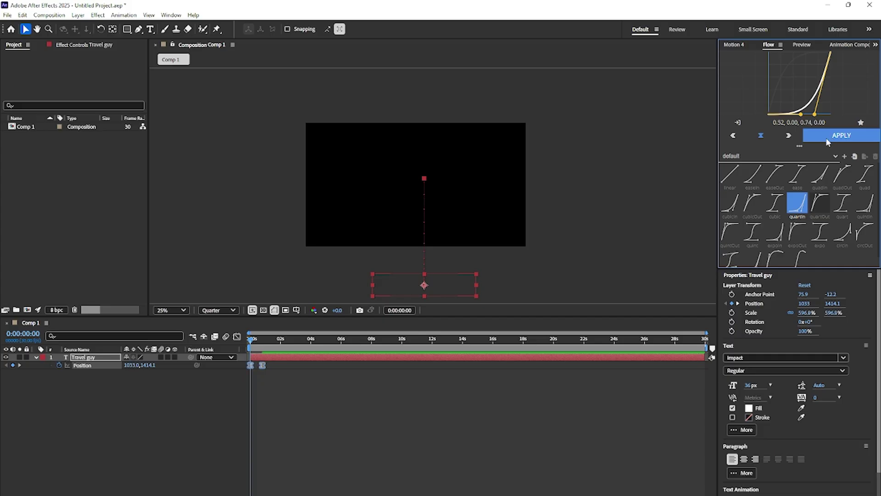
pyautogui.click(254, 345)
pyautogui.press('space')
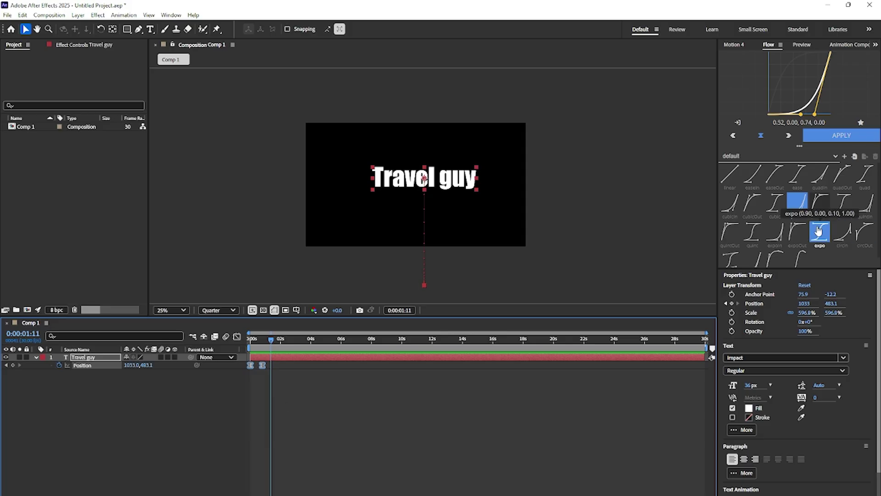
# - Re-ease both keyframes with Flow's cubic curve and replay the animation from the start
pyautogui.click(778, 209)
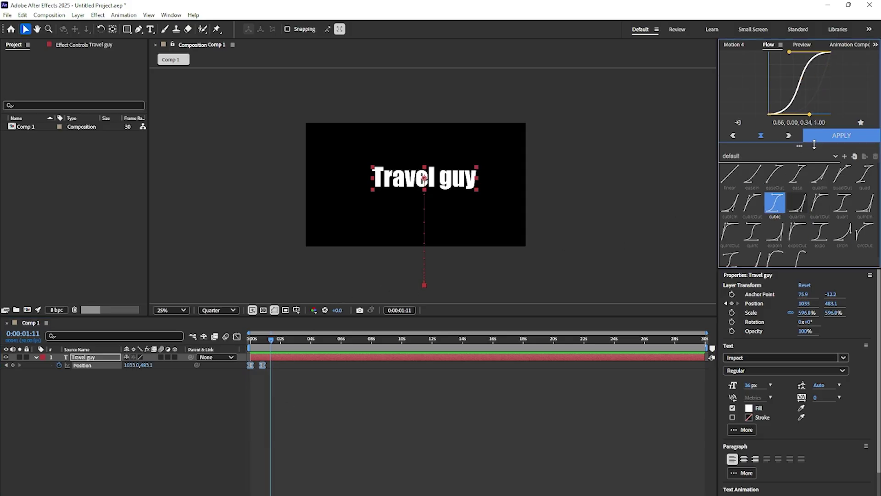
pyautogui.click(827, 135)
pyautogui.press('Home')
pyautogui.press('space')
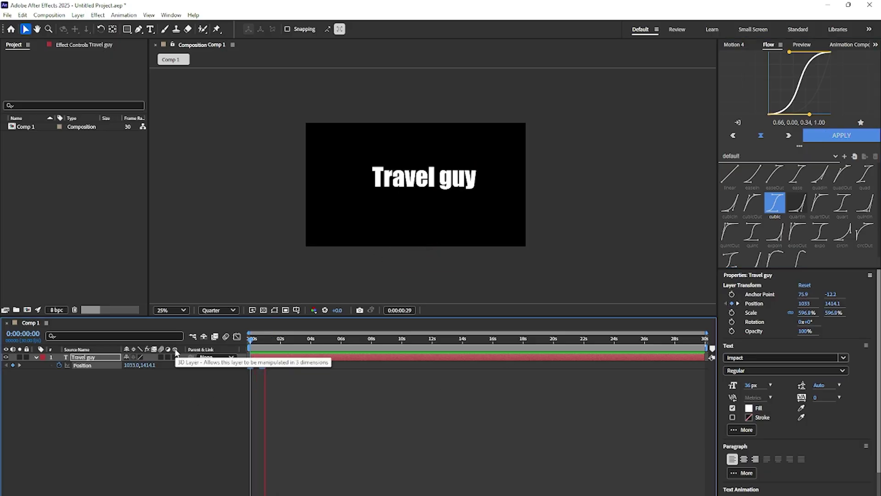
pyautogui.click(453, 444)
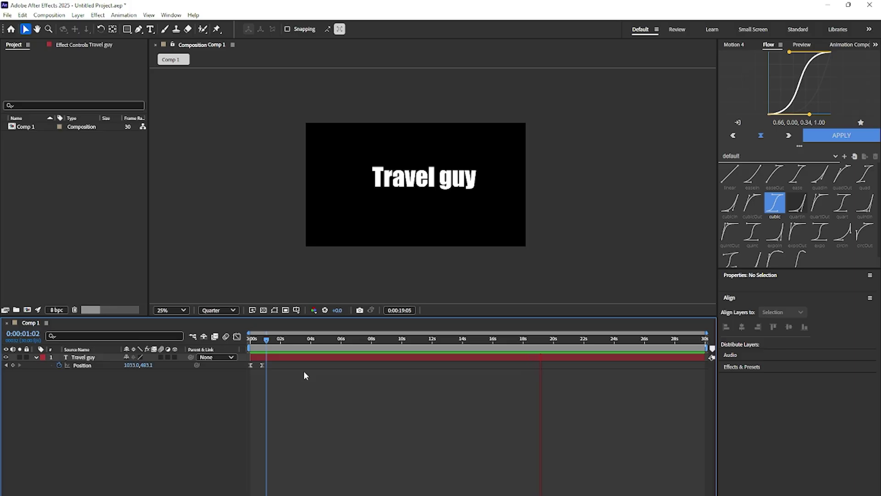
pyautogui.press('space')
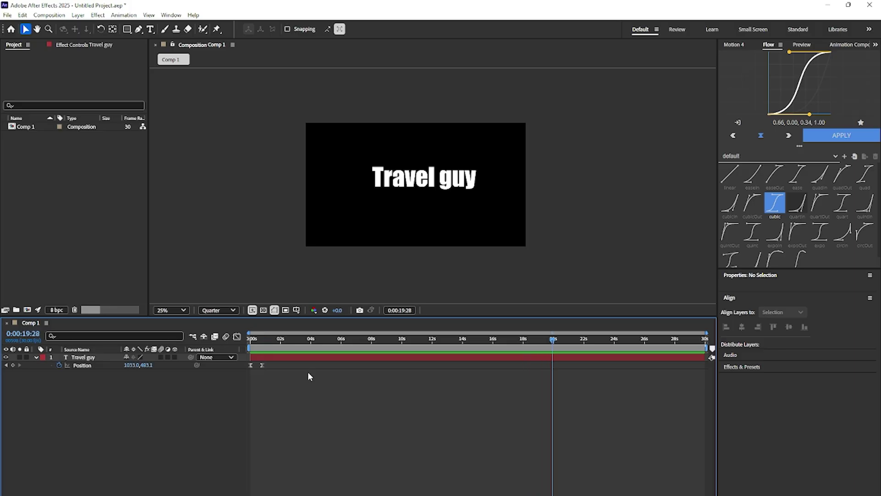